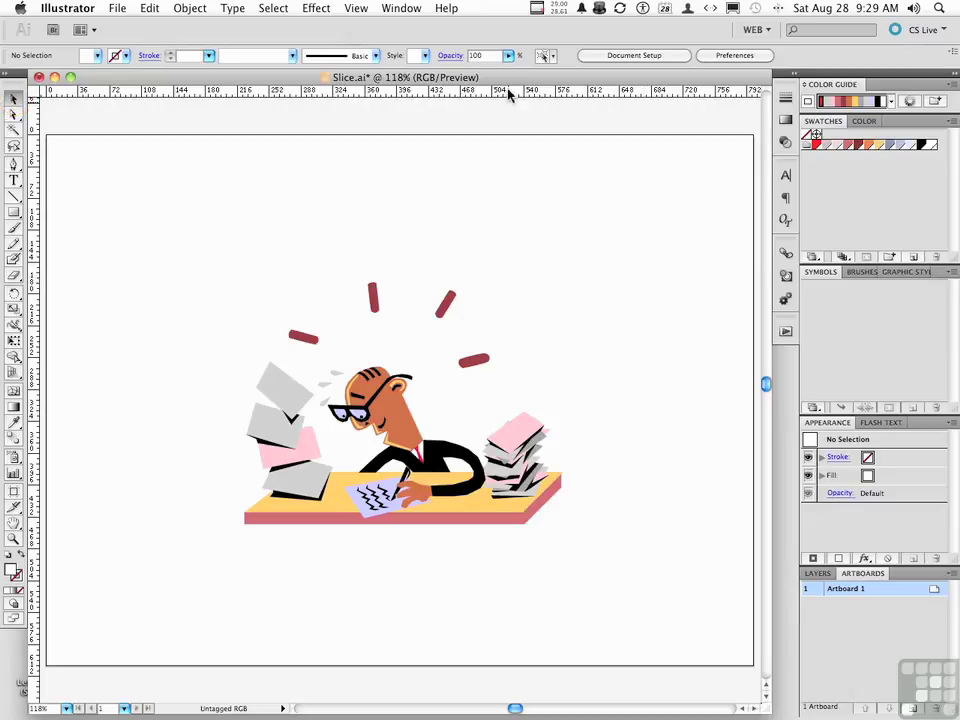
# Place horizontal guides above the red dashes, at the desk bottom and above the head, plus vertical guides at both desk edges and mid-figure
pyautogui.moveTo(508, 93); pyautogui.dragTo(521, 276)
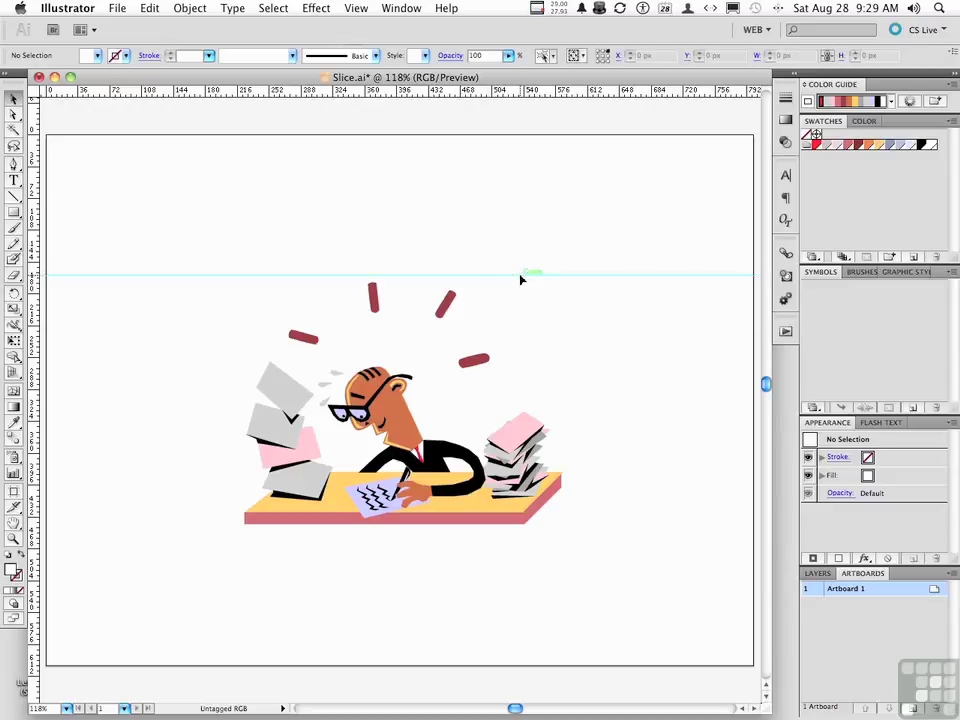
pyautogui.moveTo(510, 92); pyautogui.dragTo(500, 536)
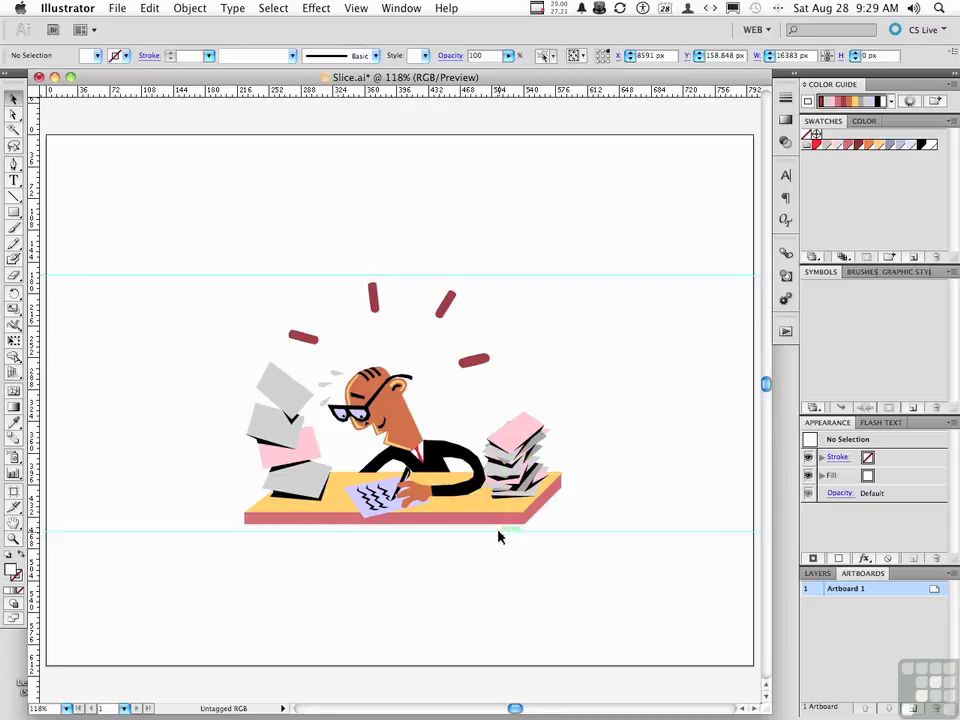
pyautogui.moveTo(38, 388); pyautogui.dragTo(569, 430)
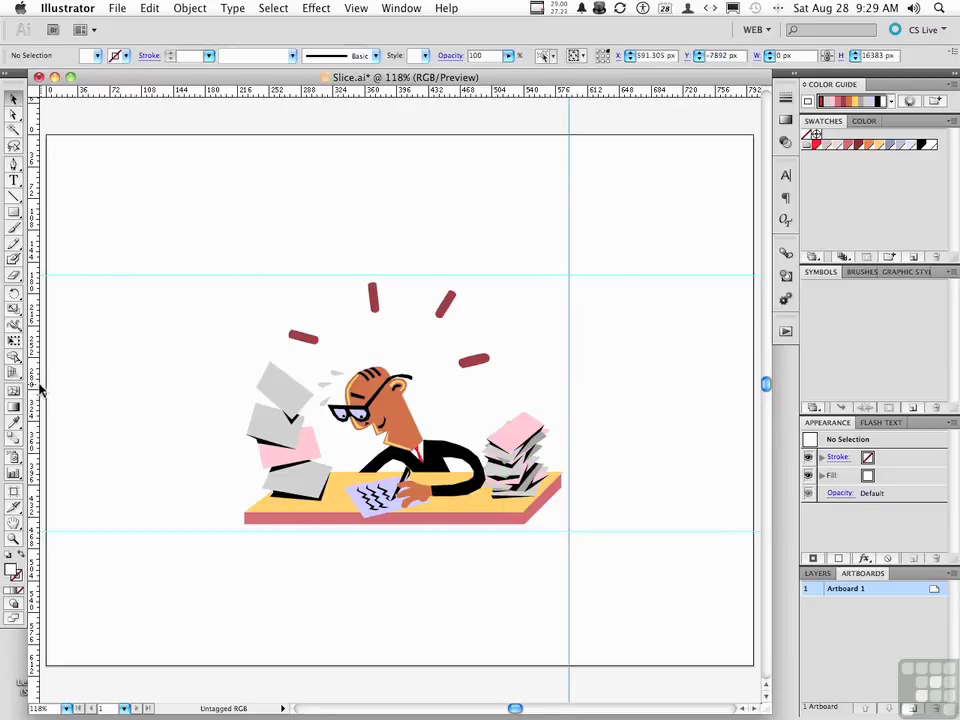
pyautogui.moveTo(201, 401); pyautogui.dragTo(229, 401)
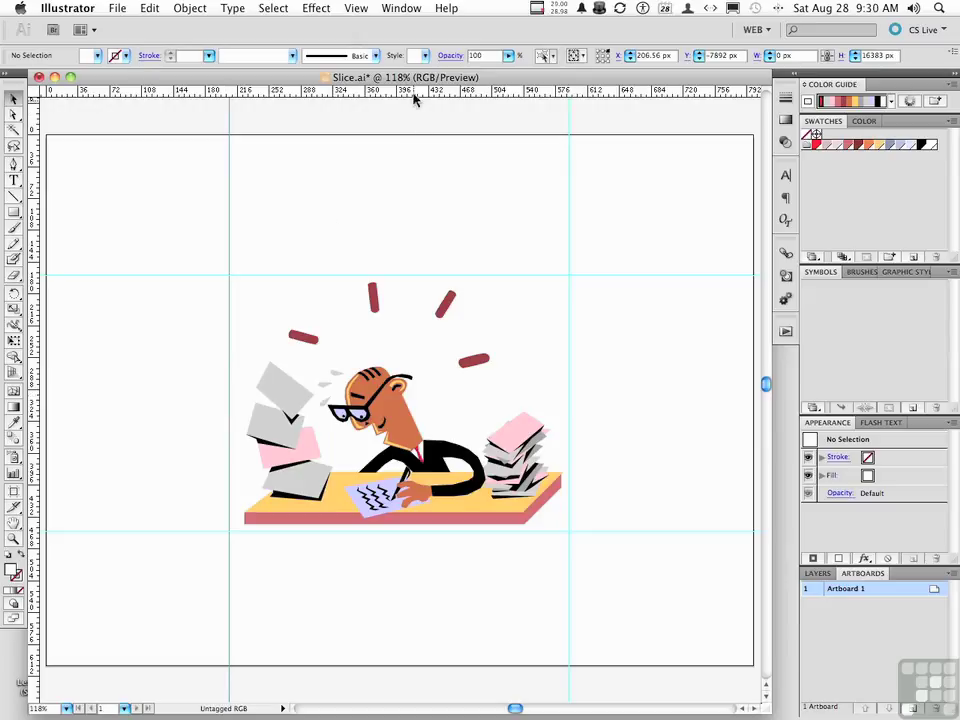
pyautogui.moveTo(415, 97); pyautogui.dragTo(410, 367)
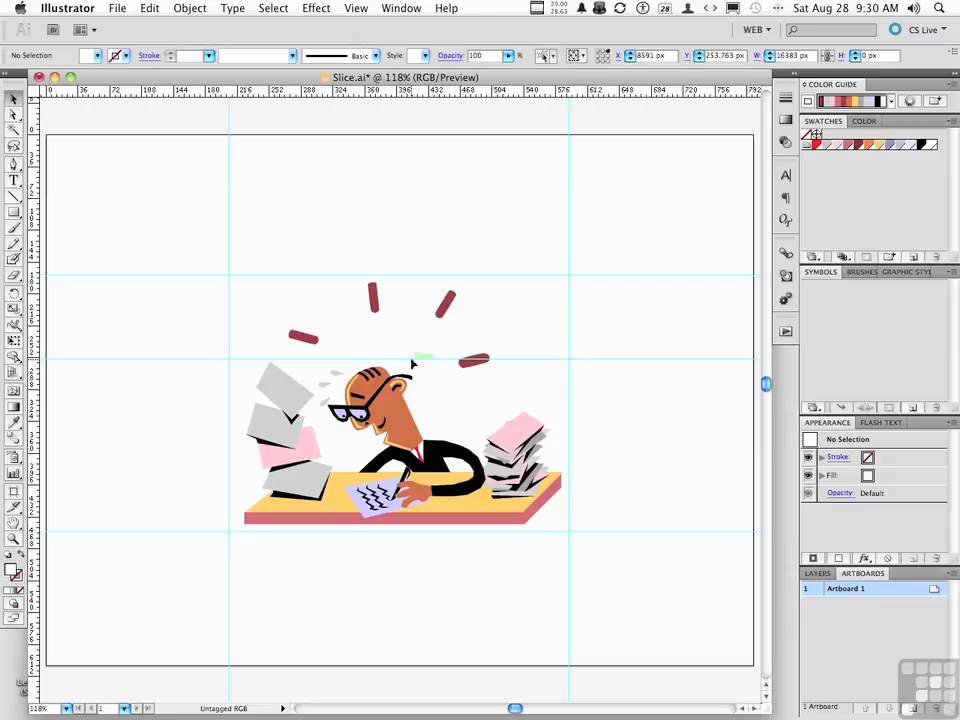
pyautogui.moveTo(30, 347); pyautogui.dragTo(416, 373)
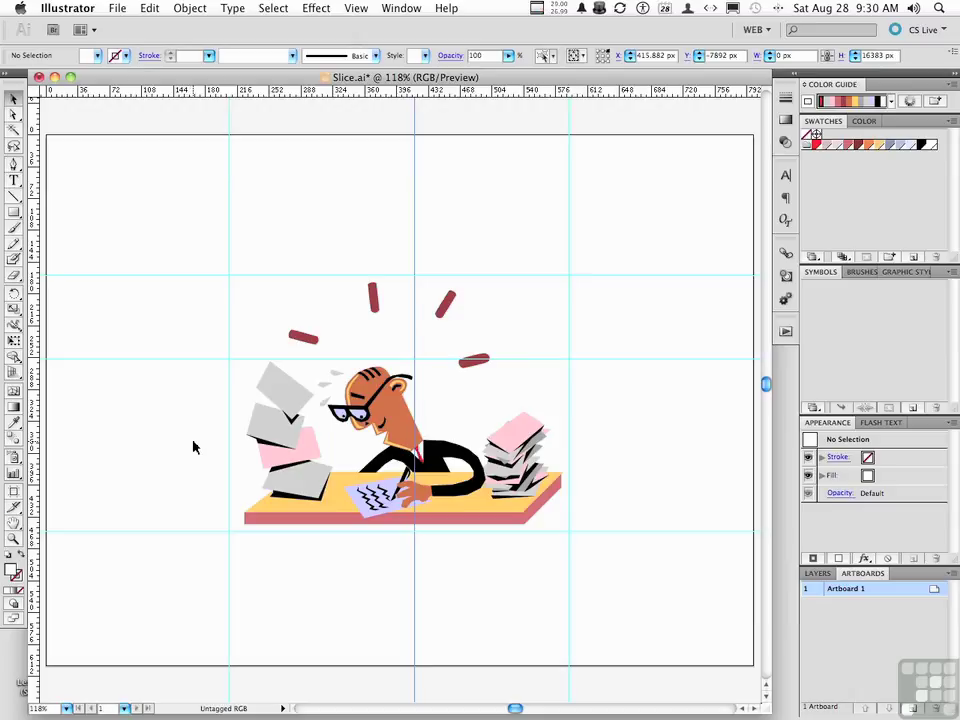
pyautogui.moveTo(16, 506); pyautogui.dragTo(58, 511)
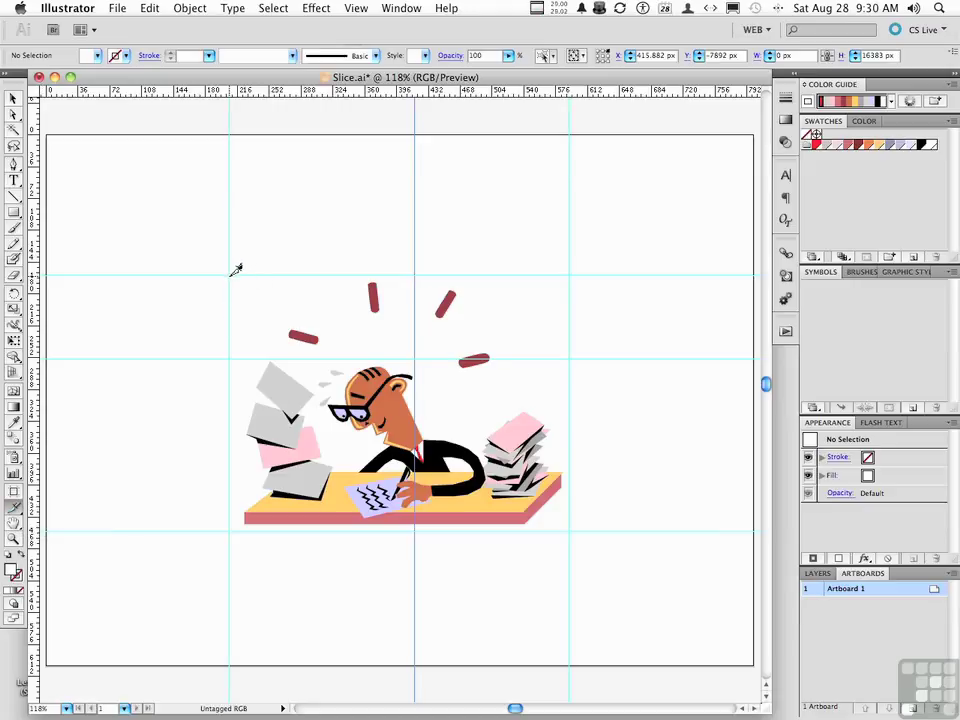
# Draw slices over the upper-left, upper-right red-dash, figure-and-left-desk, and lower-right paper-stack areas
pyautogui.moveTo(229, 277); pyautogui.dragTo(422, 349)
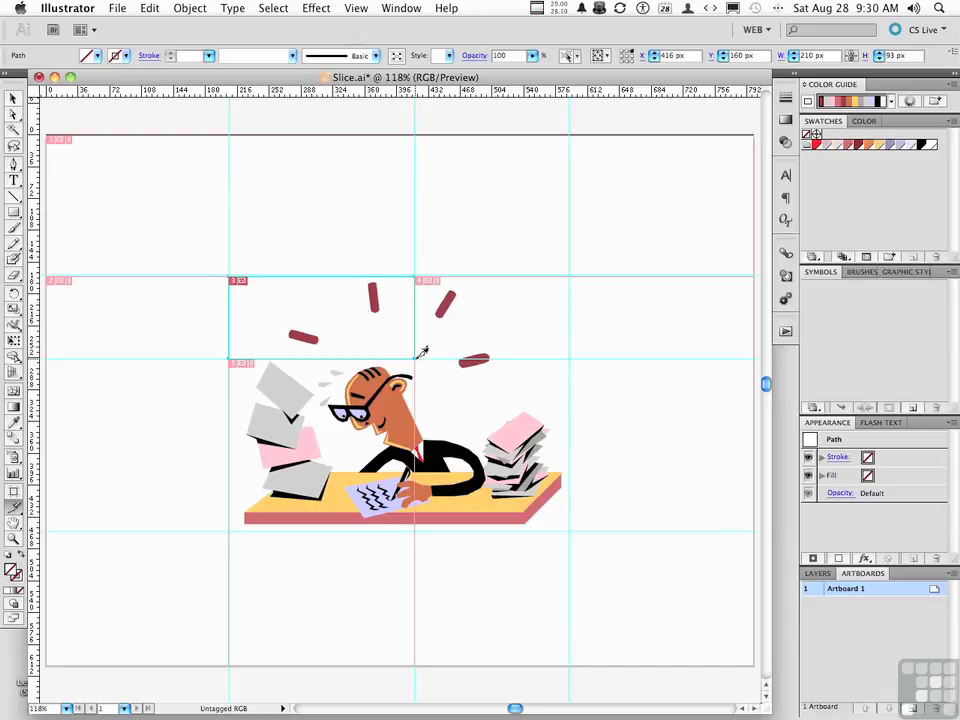
pyautogui.moveTo(425, 352); pyautogui.dragTo(574, 268)
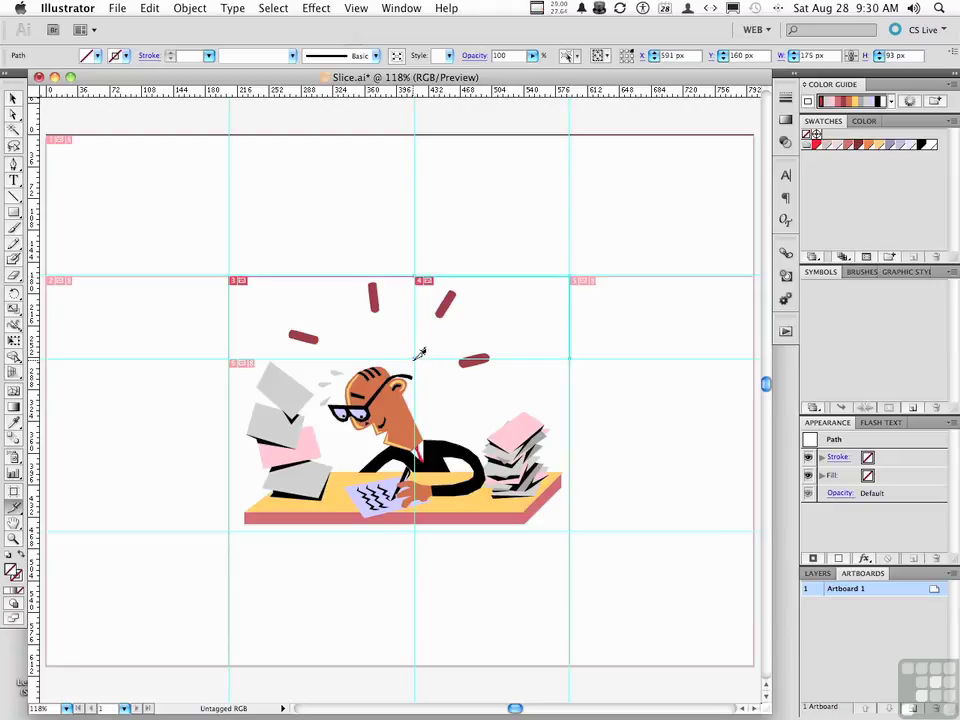
pyautogui.moveTo(414, 362); pyautogui.dragTo(237, 527)
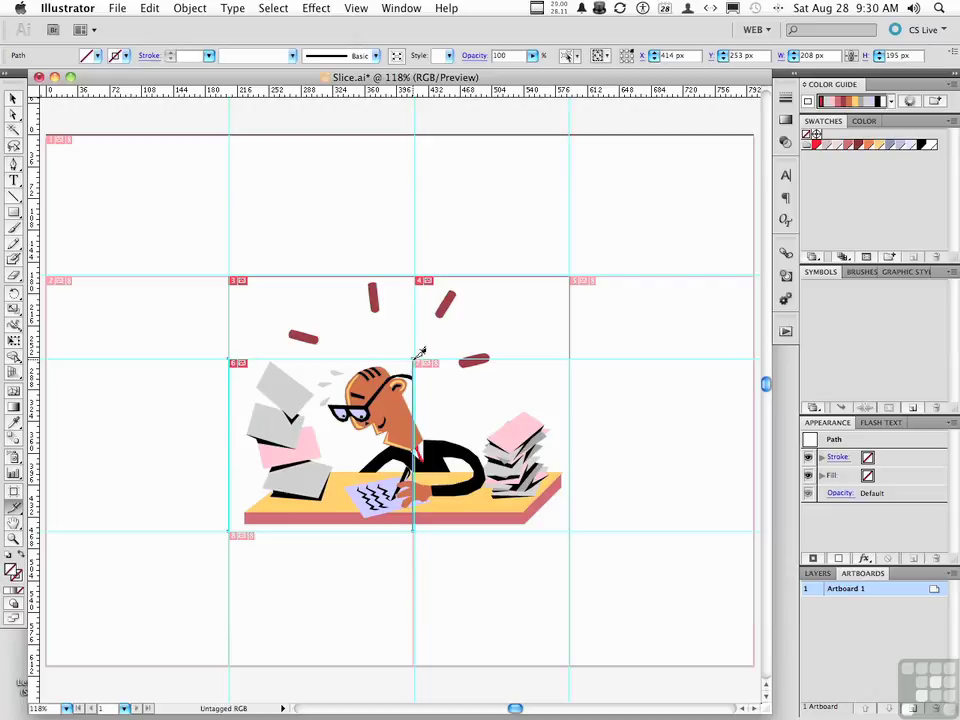
pyautogui.moveTo(416, 360)
pyautogui.mouseDown()
pyautogui.moveTo(491, 426)
pyautogui.moveTo(544, 510)
pyautogui.moveTo(579, 524)
pyautogui.moveTo(540, 530)
pyautogui.mouseUp()
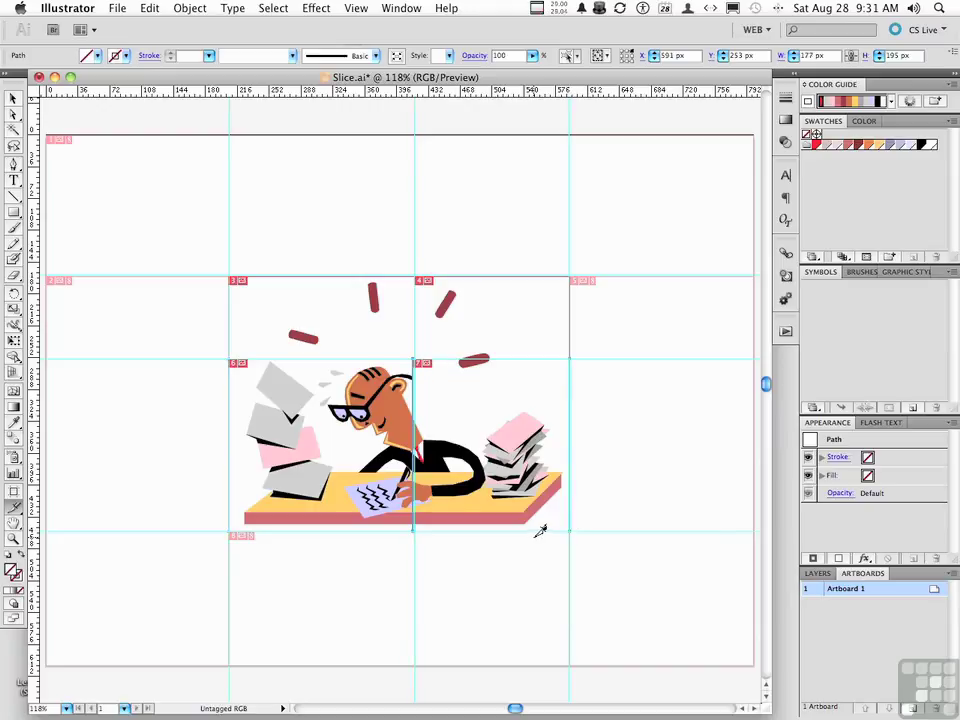
# Open File > Save for Web & Devices and pan the preview to show the whole cartoon
pyautogui.click(119, 10)
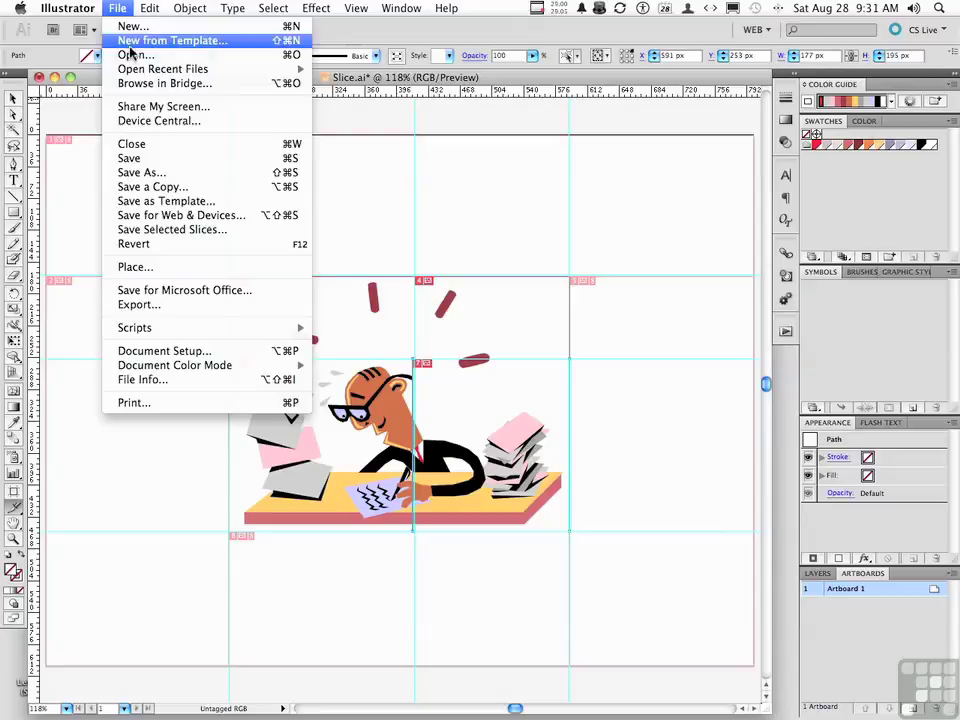
pyautogui.click(195, 215)
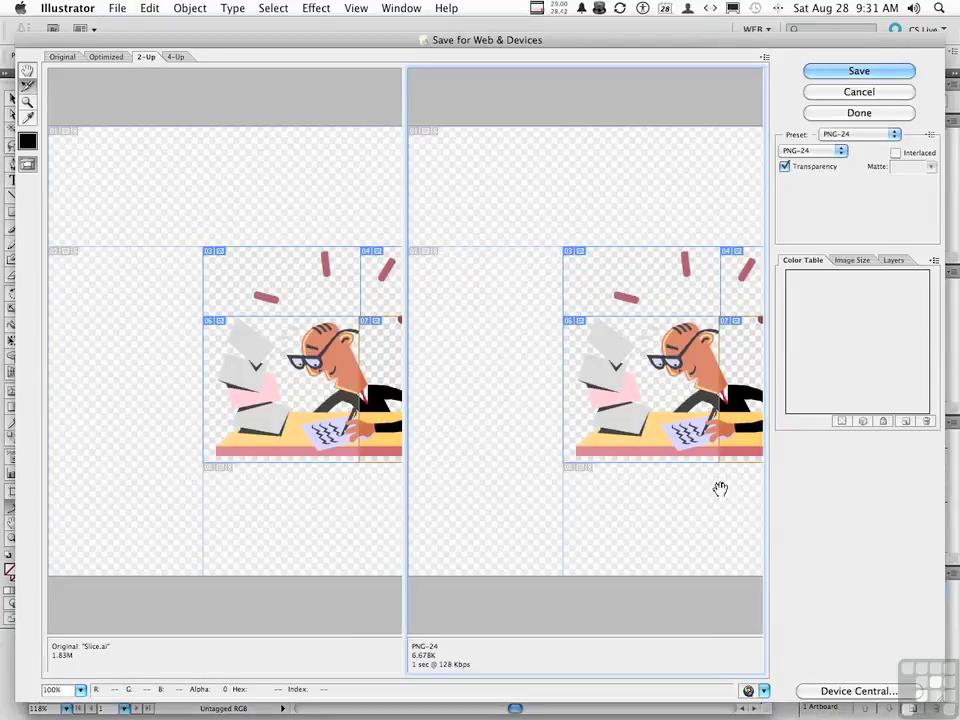
pyautogui.moveTo(720, 491); pyautogui.dragTo(594, 489)
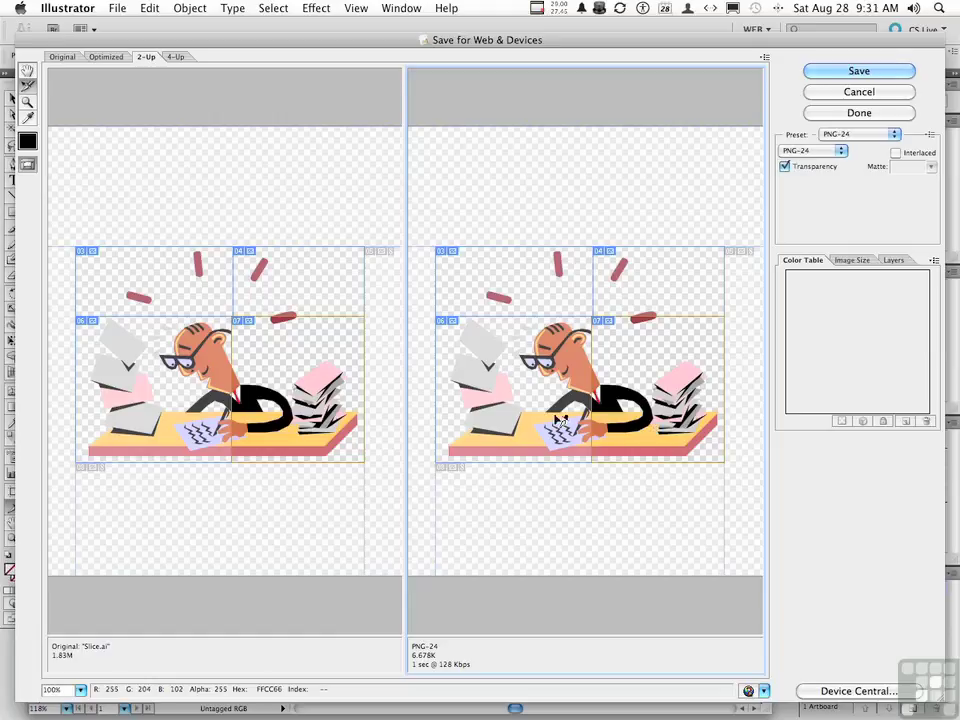
# Select slices 03 and 04 and change their output format to GIF
pyautogui.keyDown('shift'); pyautogui.click(550, 298); pyautogui.keyUp('shift')
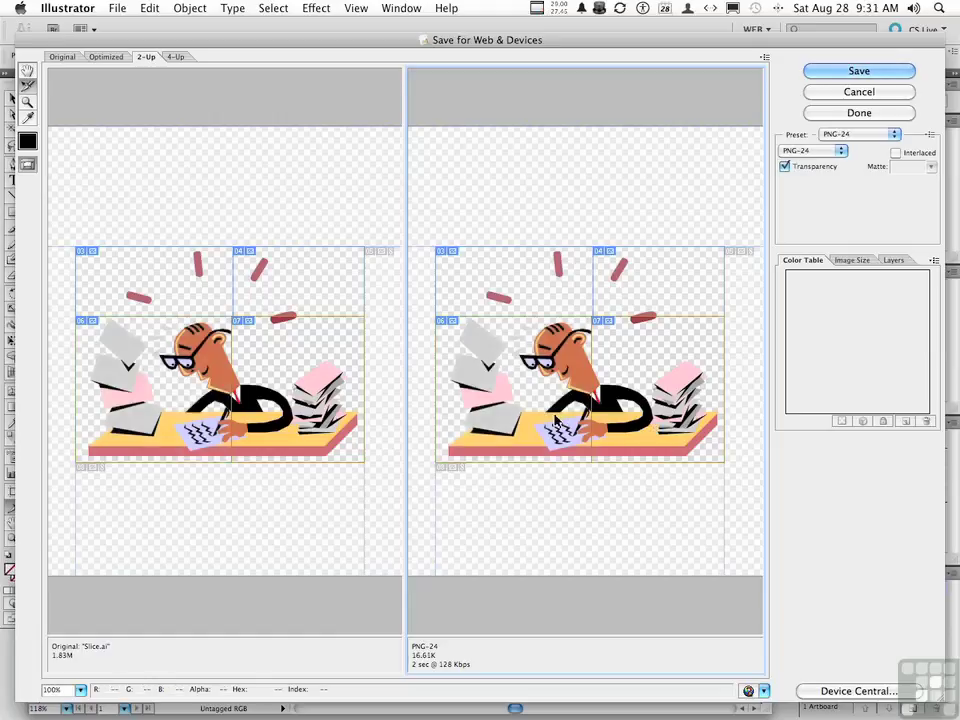
pyautogui.keyDown('shift'); pyautogui.click(666, 290); pyautogui.keyUp('shift')
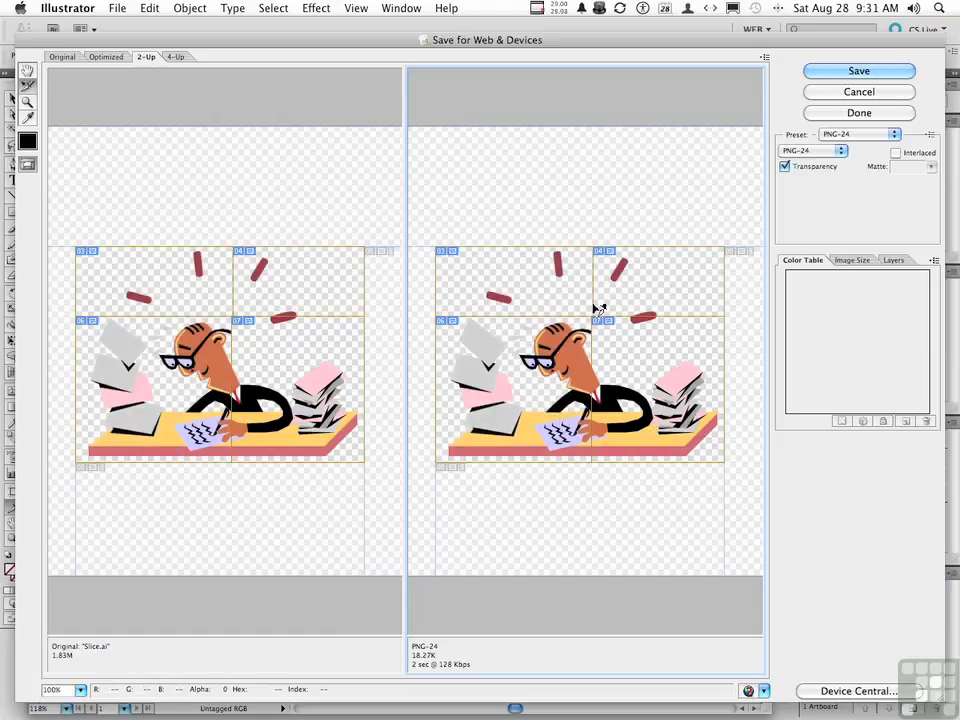
pyautogui.click(843, 140)
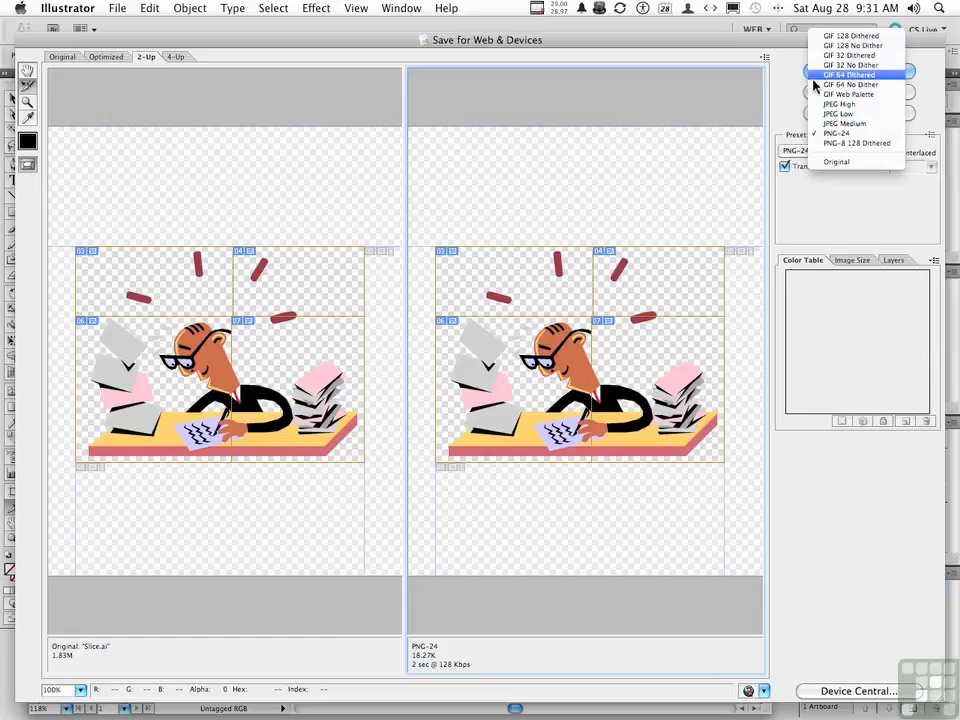
pyautogui.click(823, 152)
pyautogui.click(821, 151)
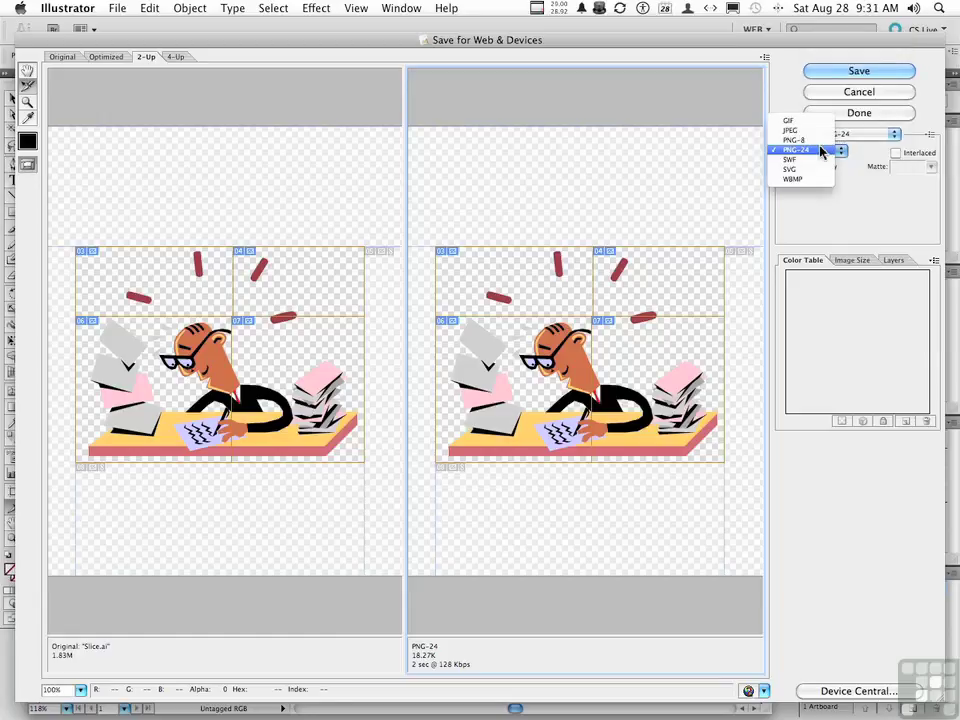
pyautogui.click(788, 121)
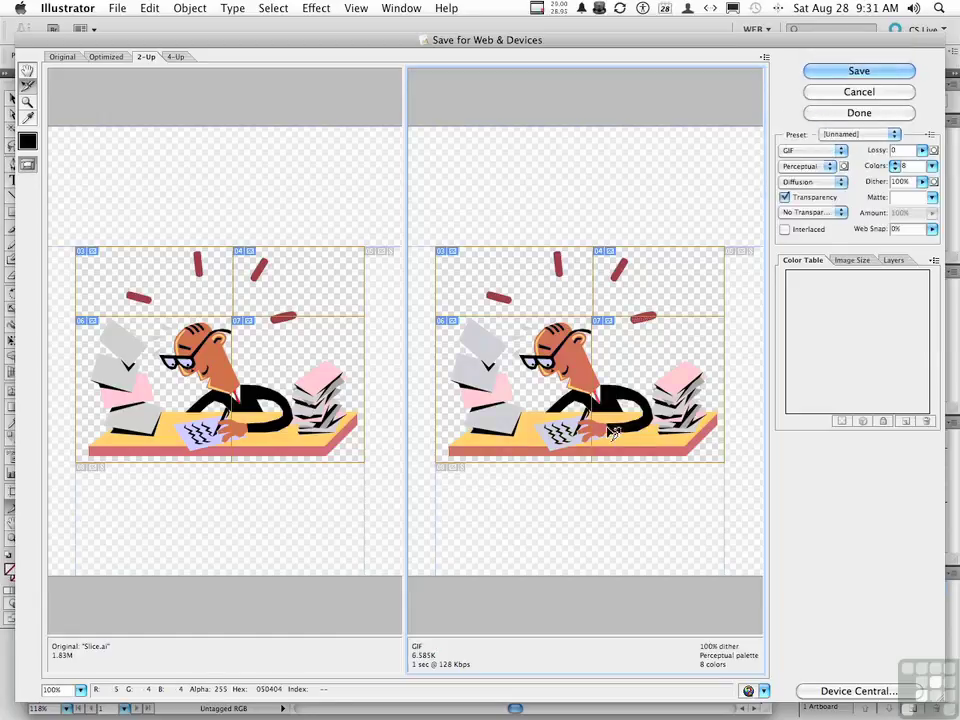
# Select the upper slices, slice 04 and slice 07 to check their file sizes
pyautogui.click(525, 306)
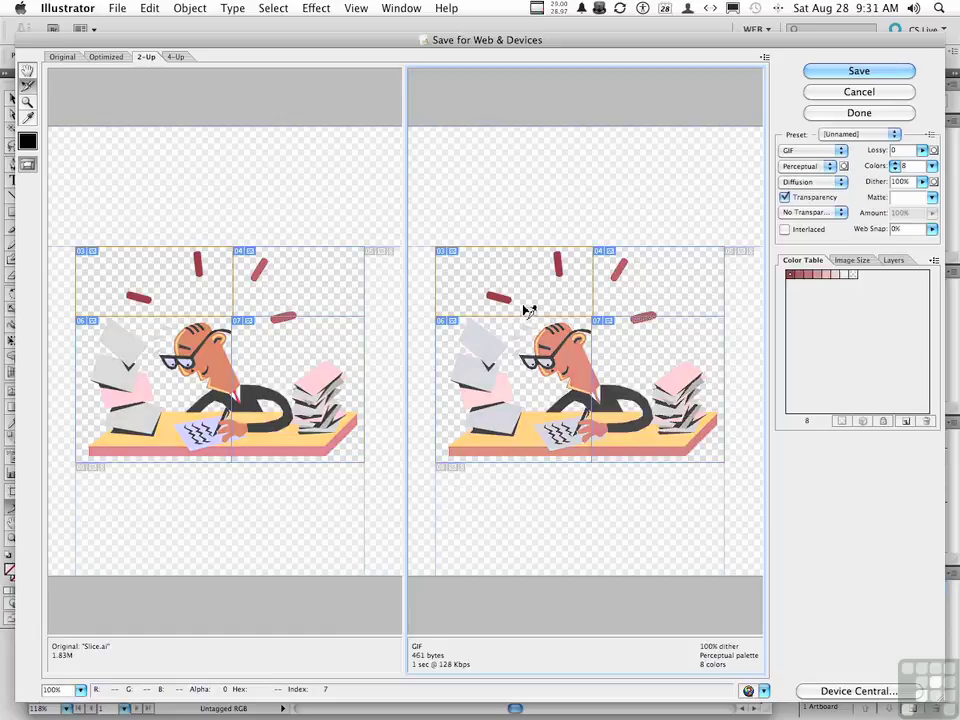
pyautogui.click(634, 296)
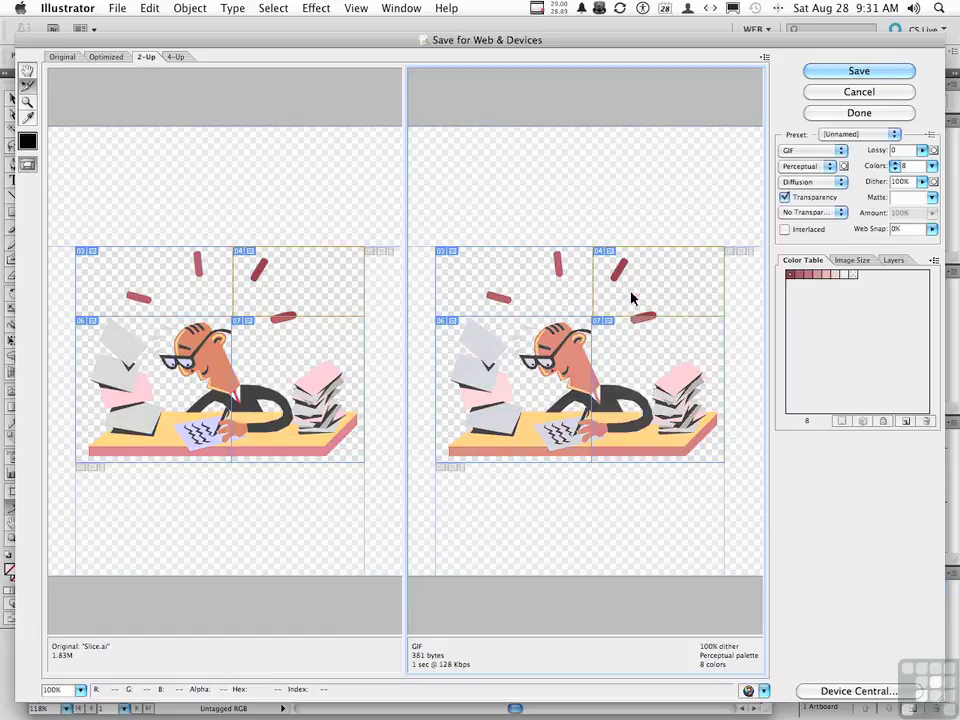
pyautogui.click(634, 360)
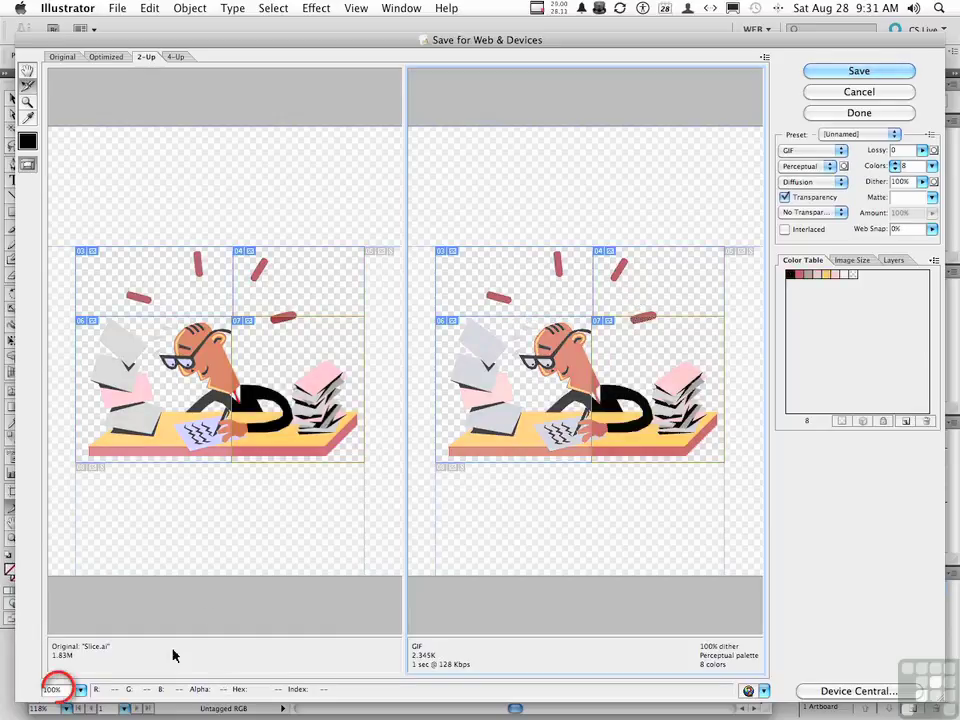
# Zoom the export preview to 200% and select slice 04 to check its size
pyautogui.click(84, 690)
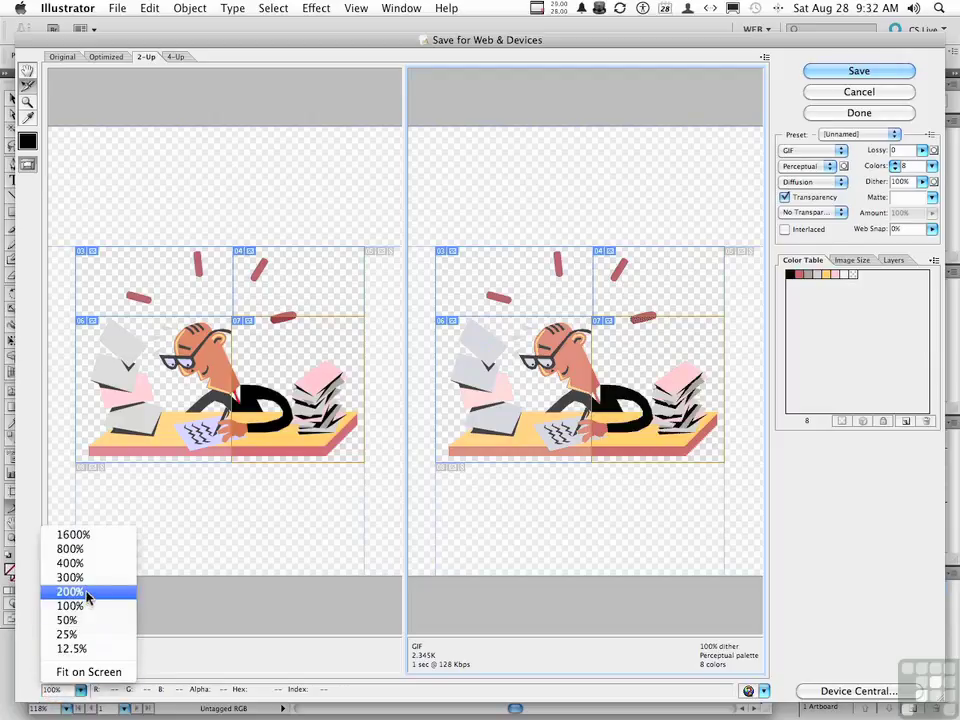
pyautogui.press('Return')
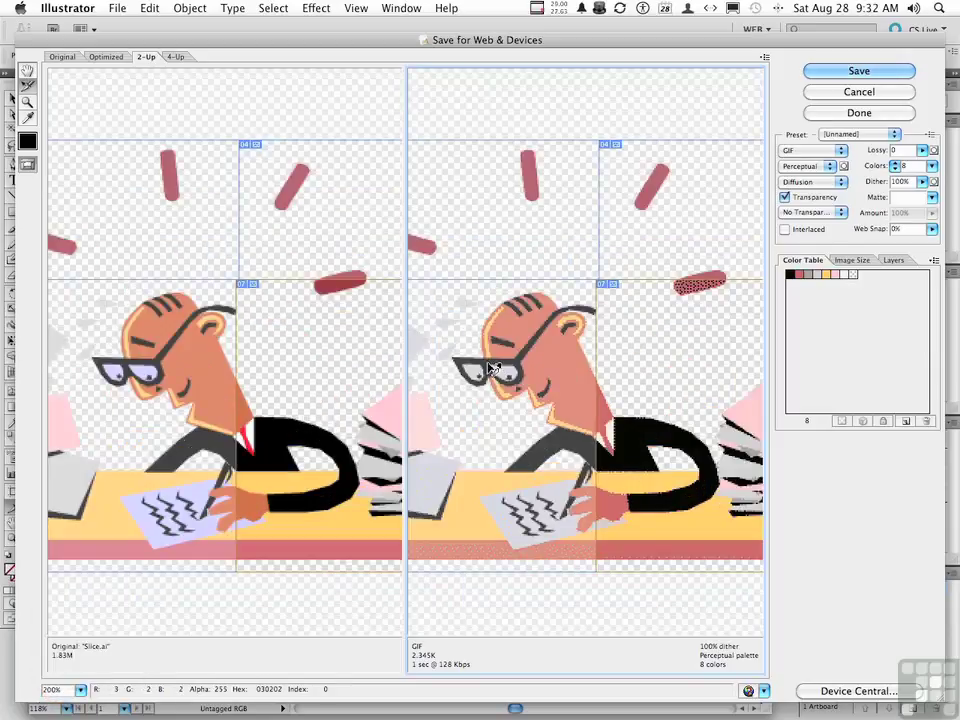
pyautogui.click(535, 208)
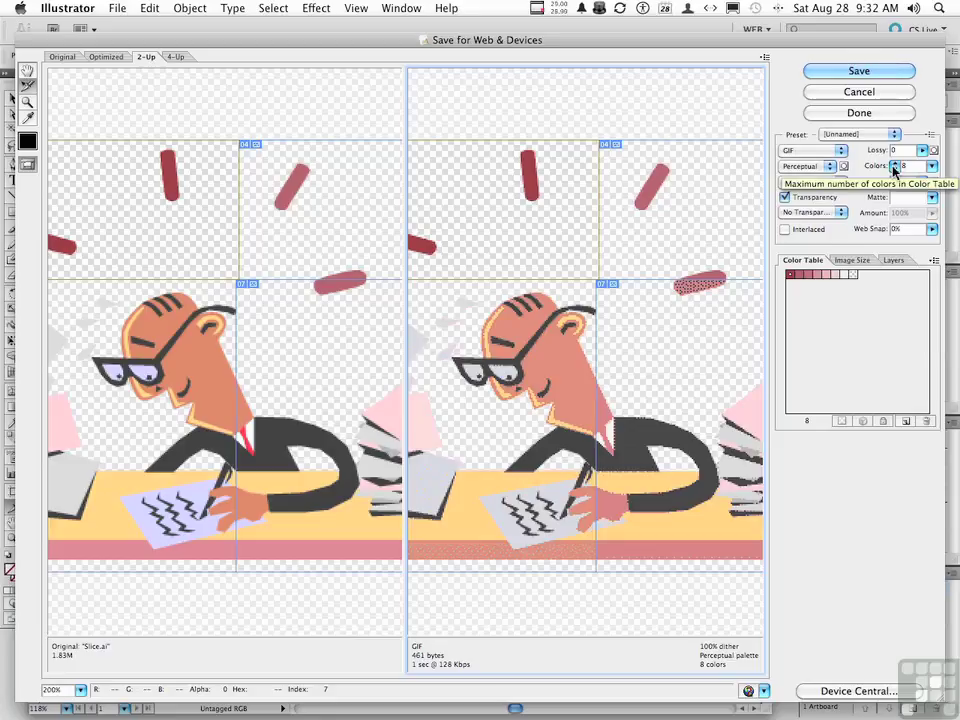
# Set each of the two red-streak slices to a 4-colour GIF palette
pyautogui.click(932, 166)
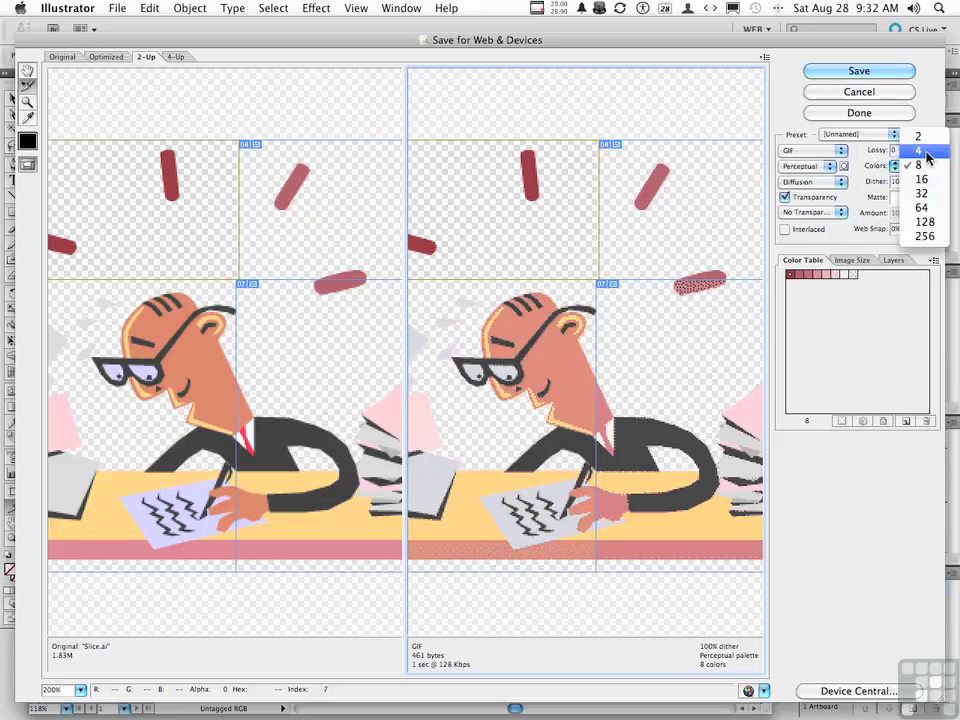
pyautogui.click(927, 153)
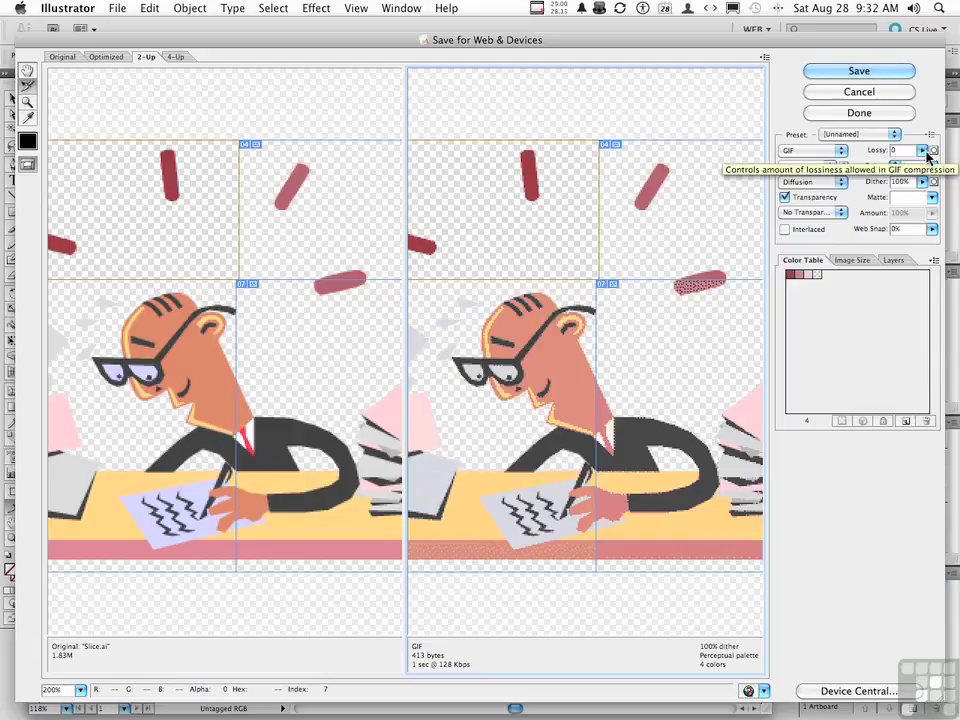
pyautogui.press('super+z')
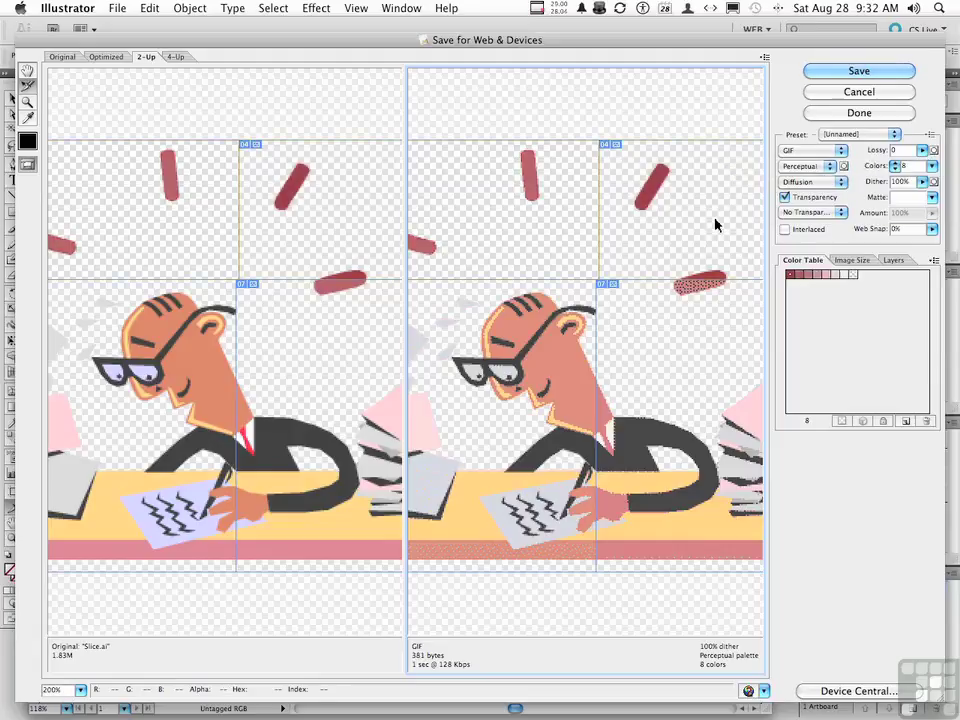
pyautogui.click(932, 166)
pyautogui.click(936, 153)
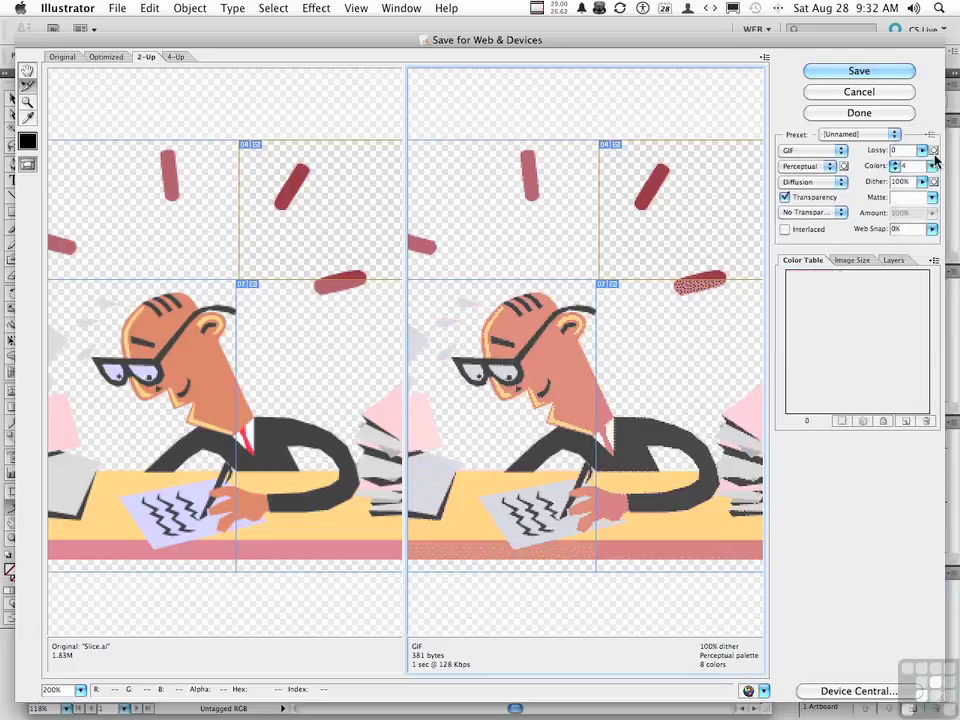
pyautogui.click(518, 406)
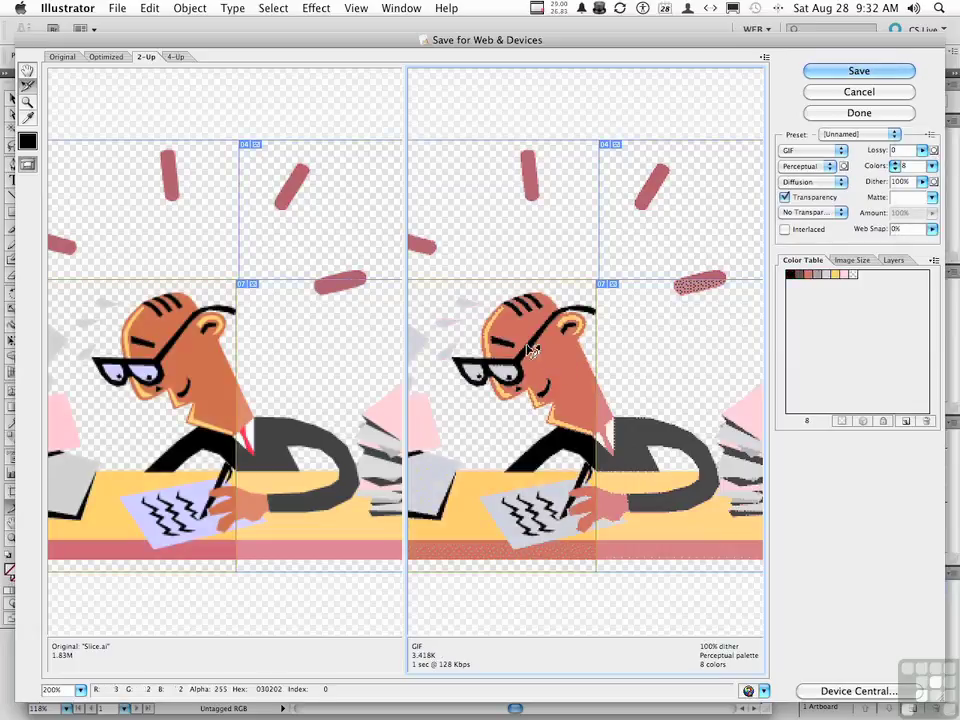
# Give the face slice and the lower-right desk slice 16 colours each, then review the face and top-left slice settings
pyautogui.click(933, 166)
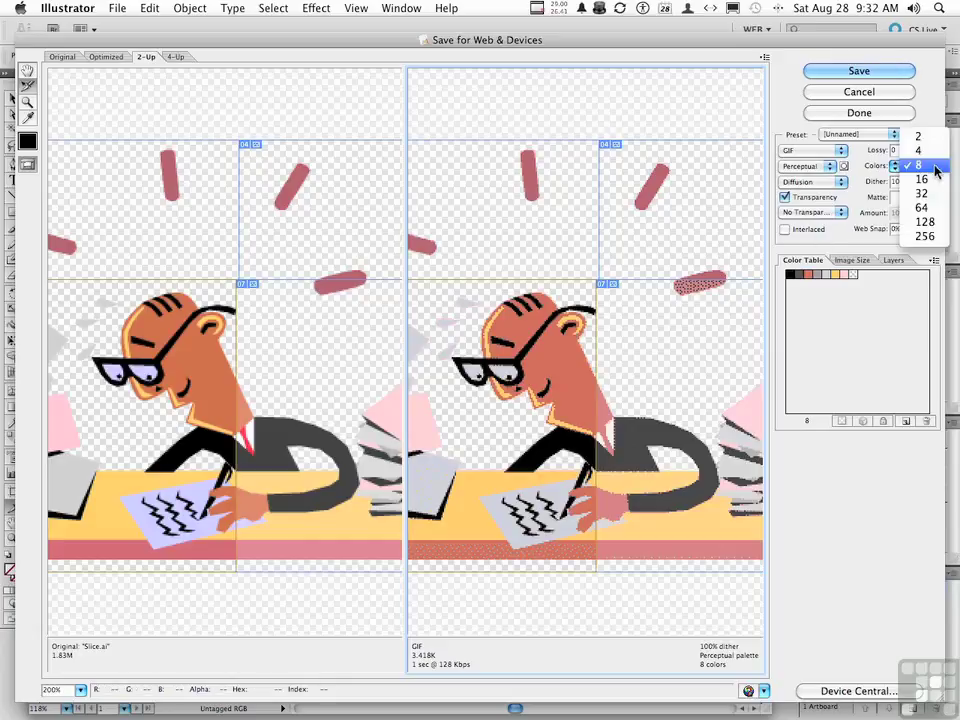
pyautogui.click(921, 181)
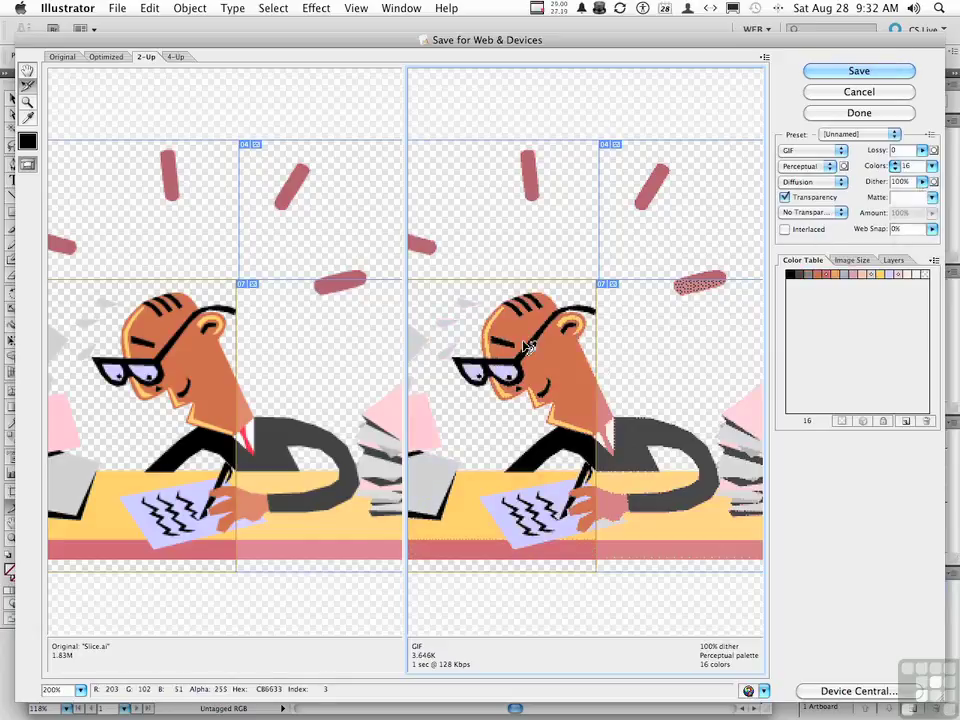
pyautogui.press('super+z')
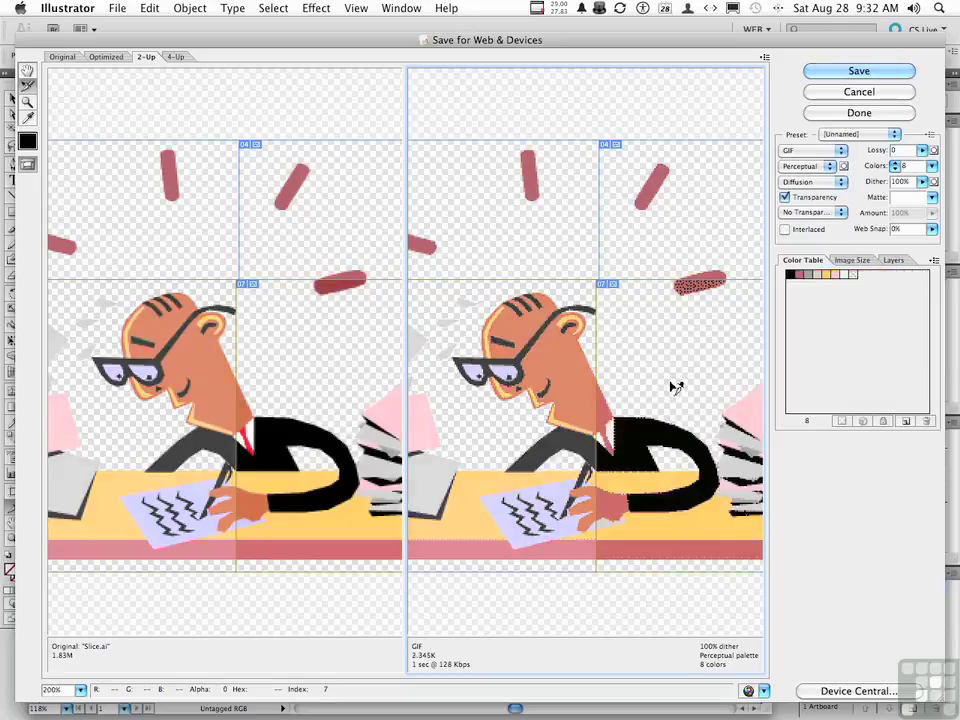
pyautogui.click(895, 167)
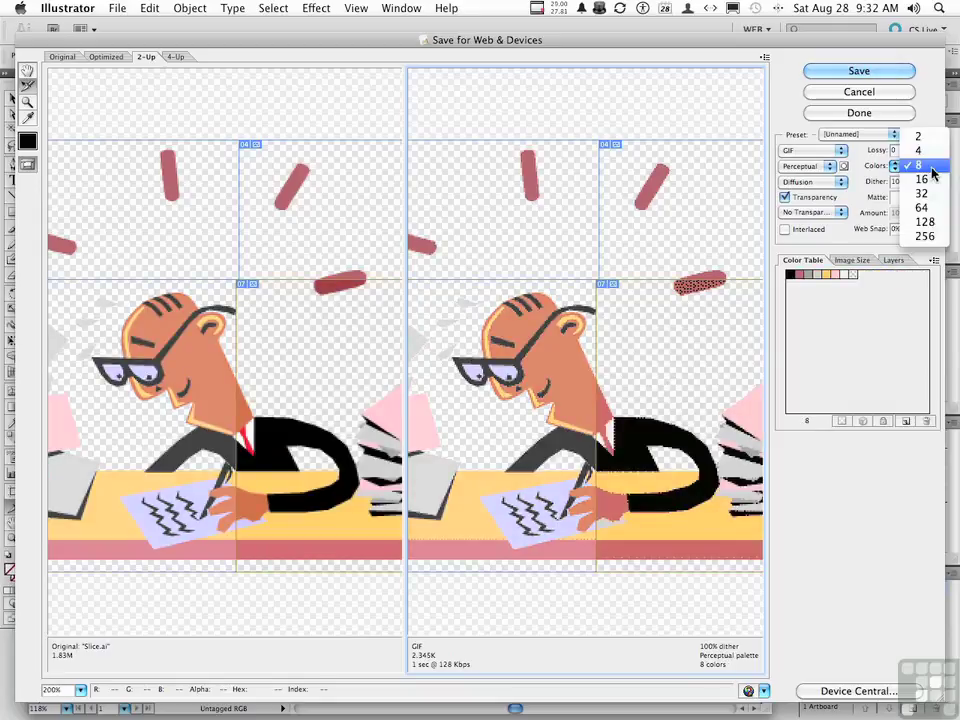
pyautogui.click(933, 184)
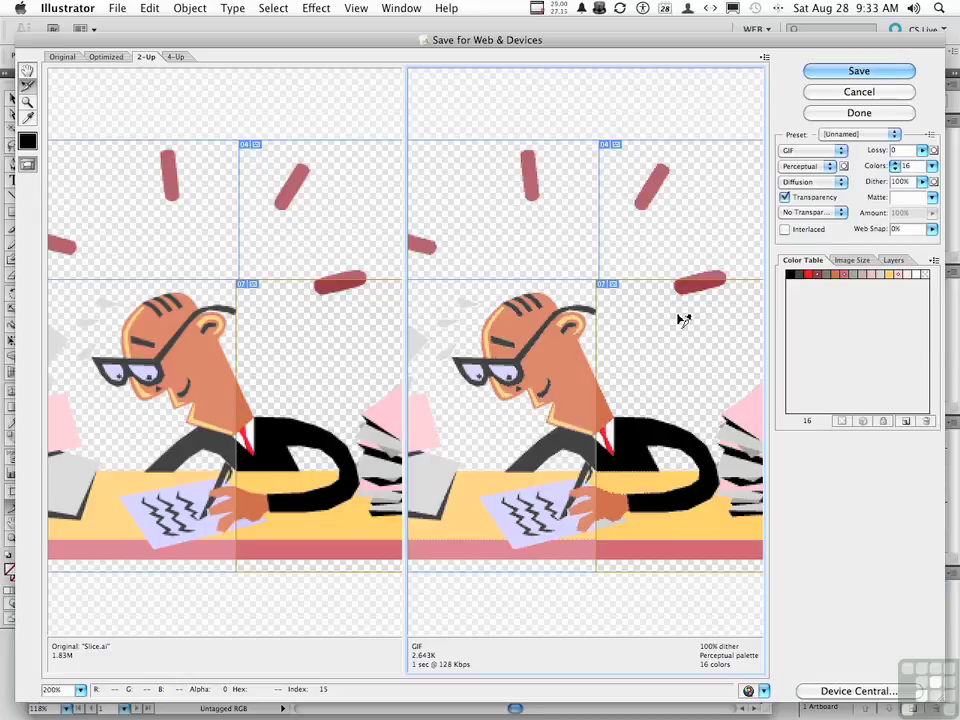
pyautogui.click(490, 390)
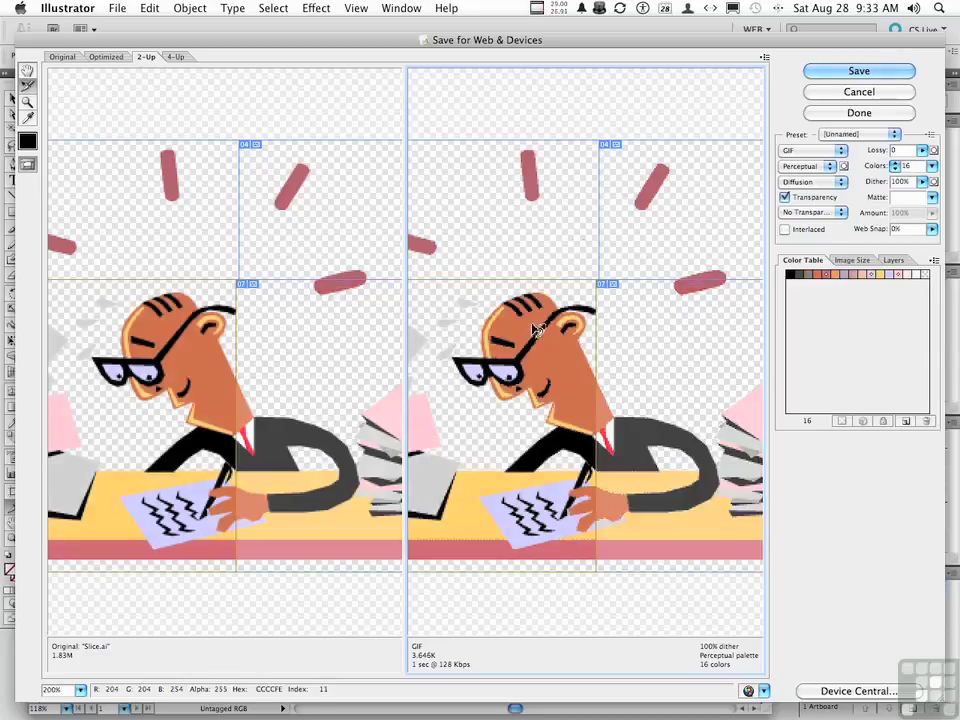
pyautogui.click(573, 244)
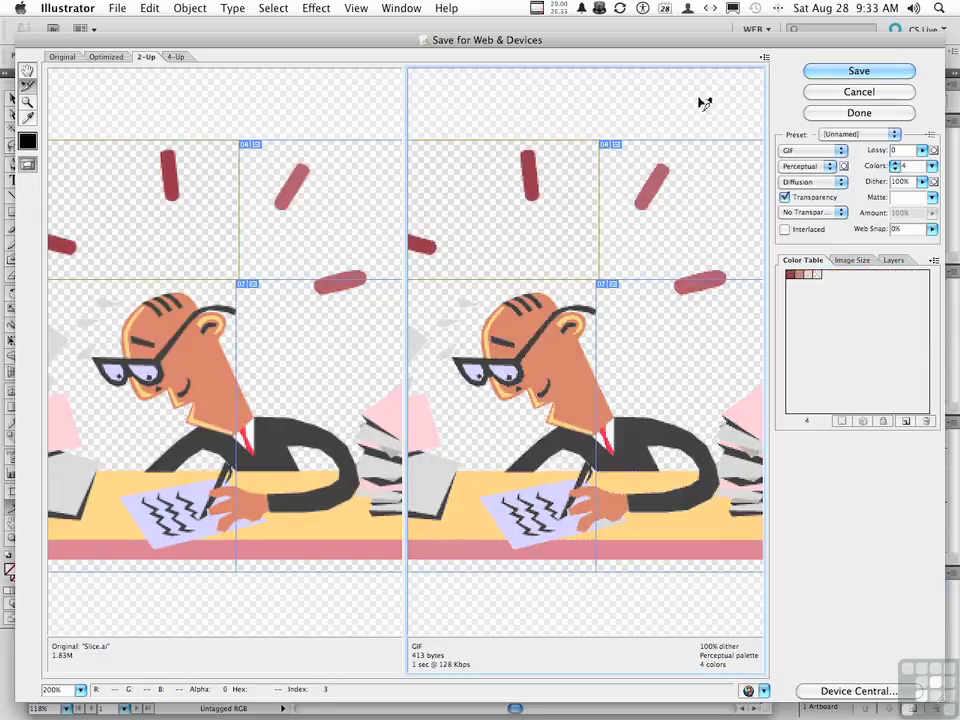
# Save all slices to the Desktop as Slice.gif with the format set to Images Only
pyautogui.click(827, 73)
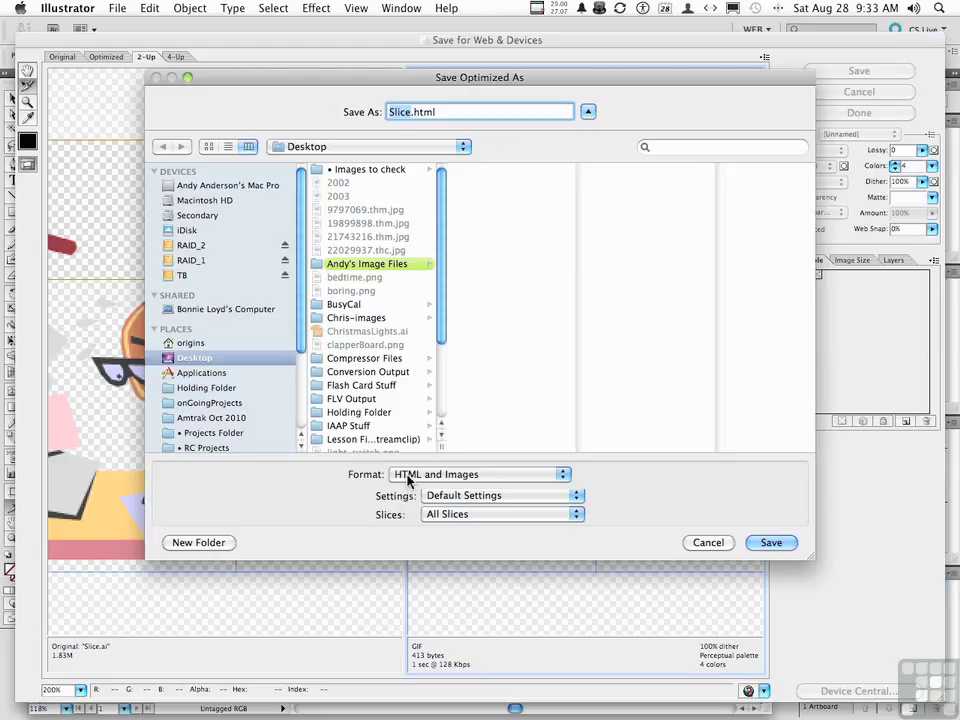
pyautogui.click(408, 480)
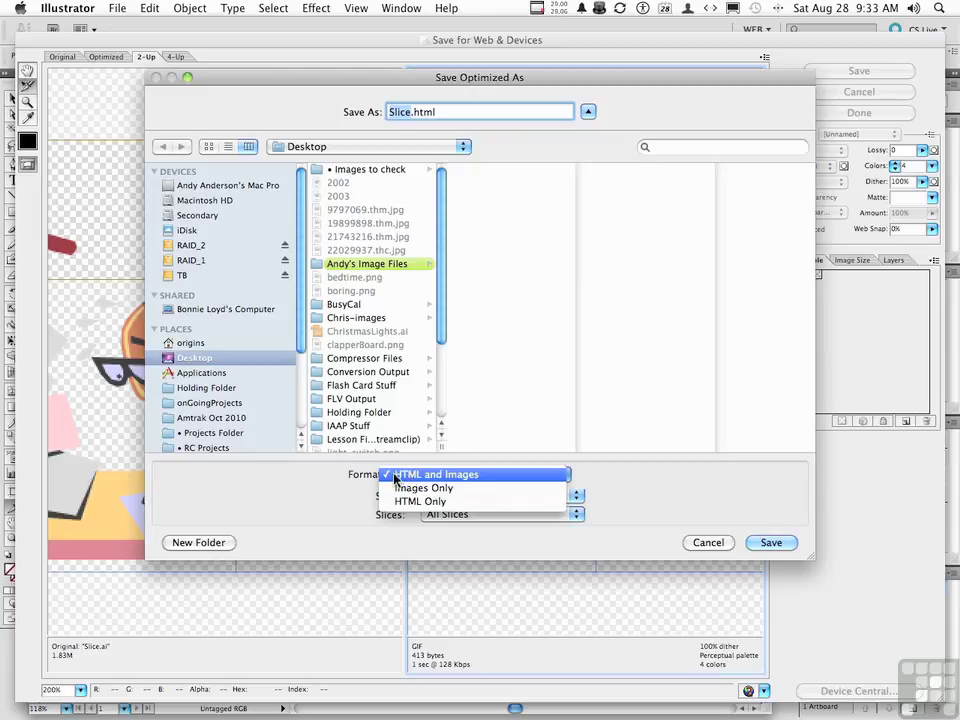
pyautogui.click(405, 489)
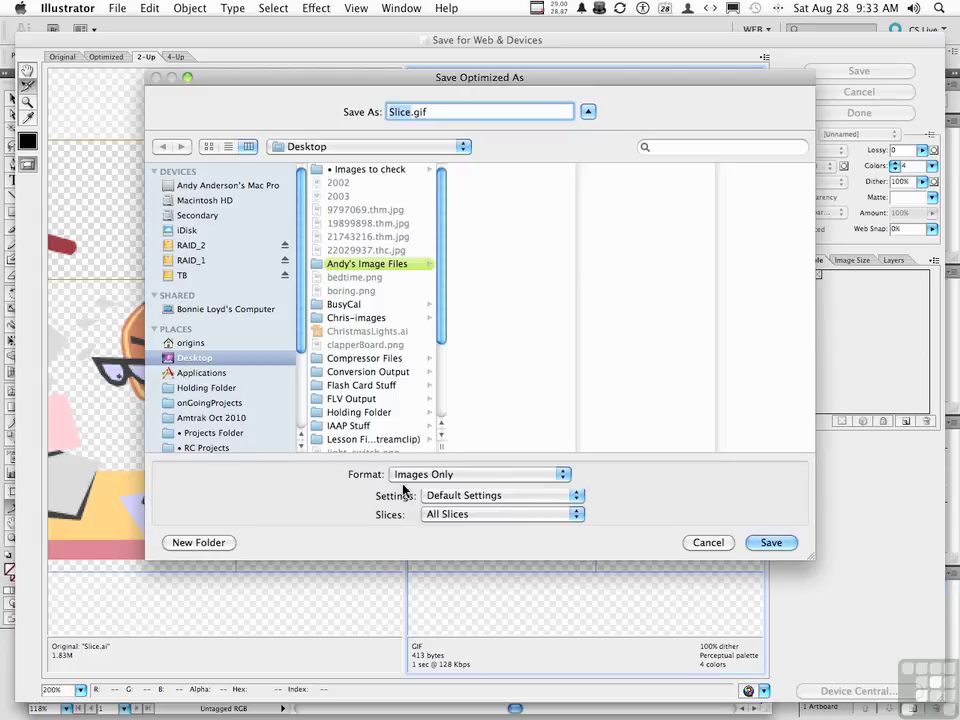
pyautogui.click(450, 514)
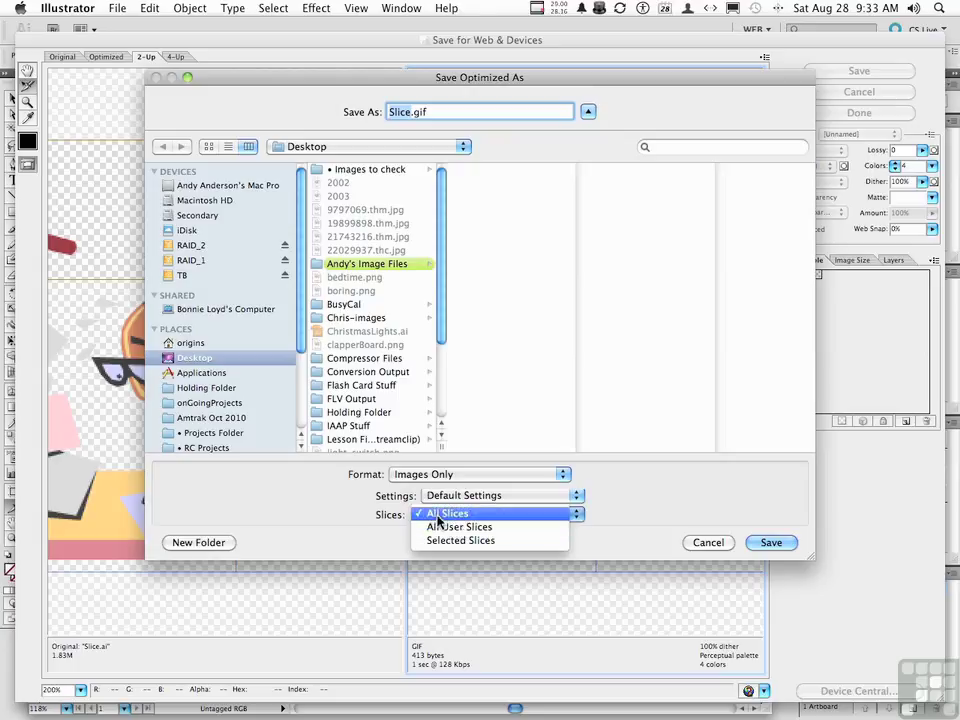
pyautogui.click(363, 512)
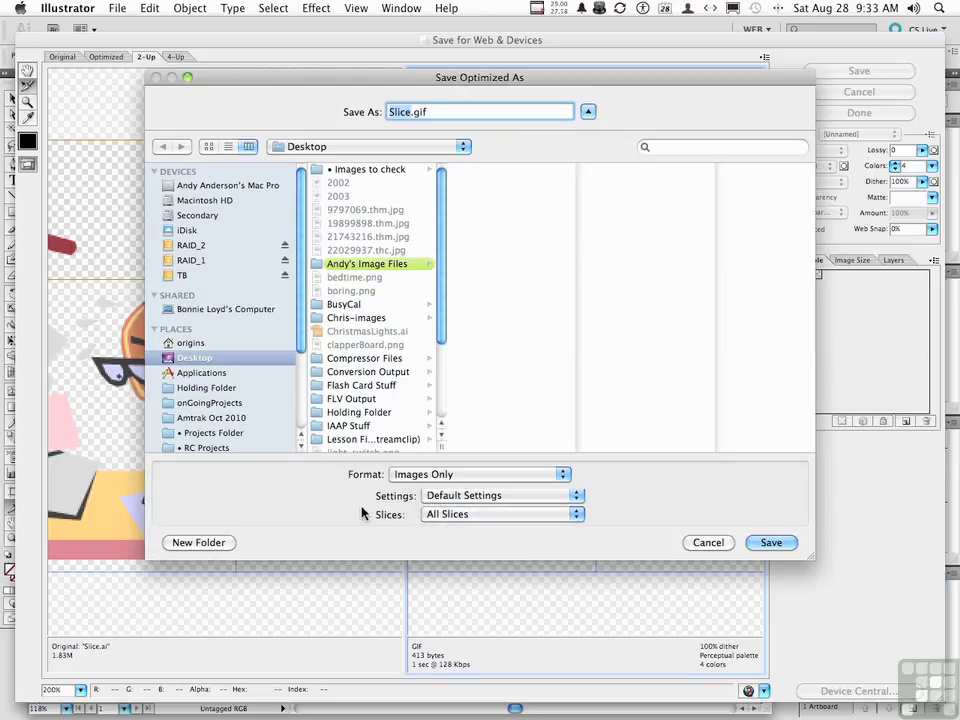
pyautogui.click(771, 546)
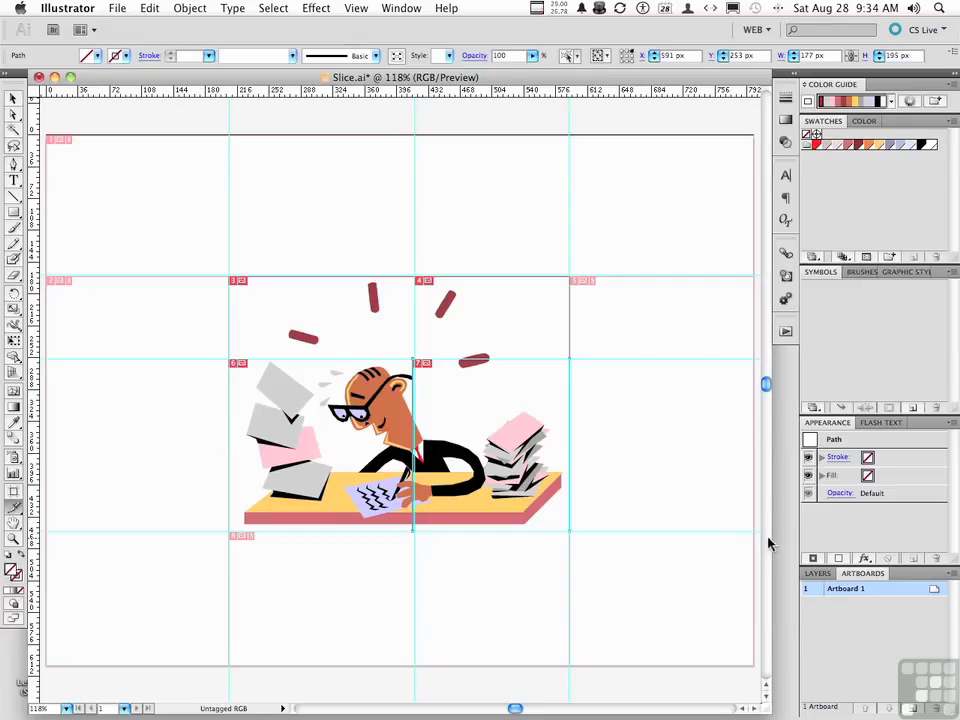
# Reveal the desktop with F11 and open the images folder in Finder
pyautogui.press('F11')
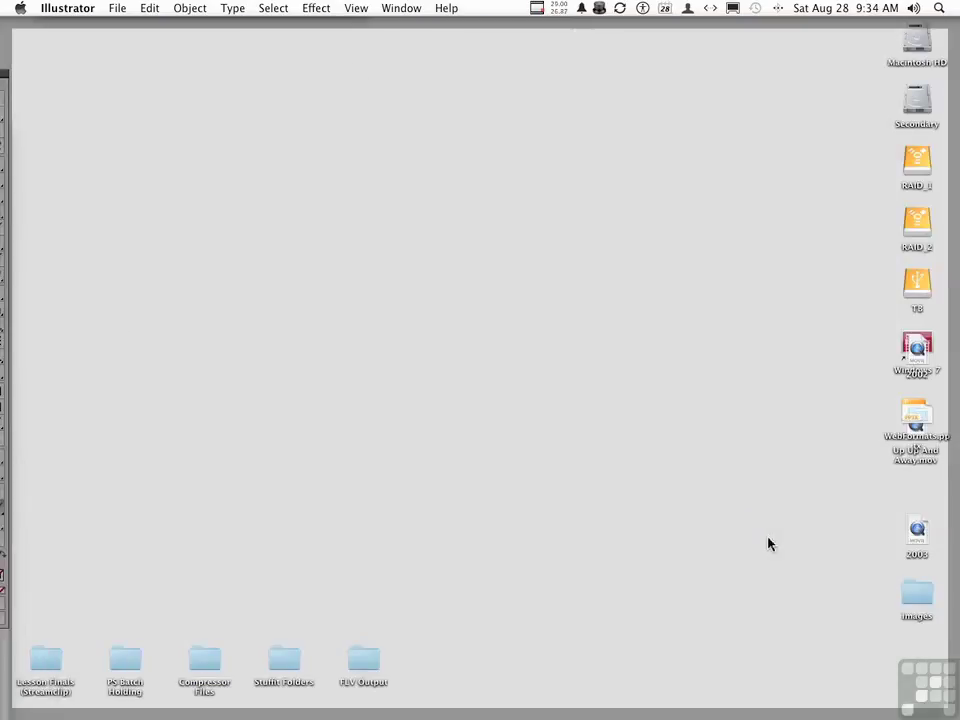
pyautogui.click(914, 595)
pyautogui.doubleClick(912, 594)
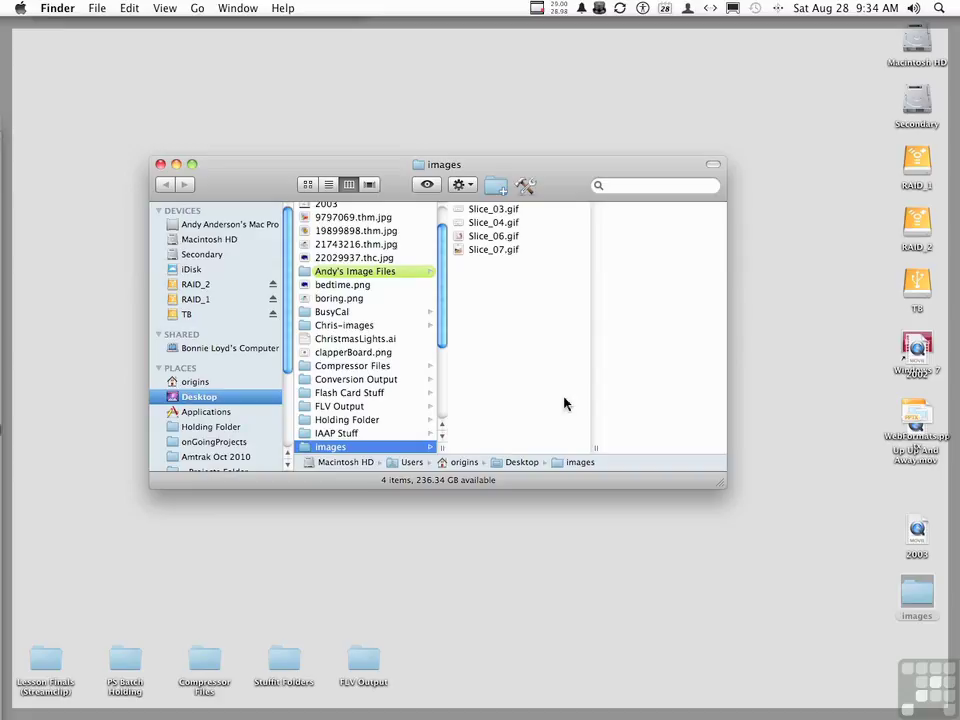
# Preview Slice_03.gif, Slice_06.gif, Slice_04.gif and finally Slice_07.gif in column view
pyautogui.click(490, 211)
pyautogui.click(456, 238)
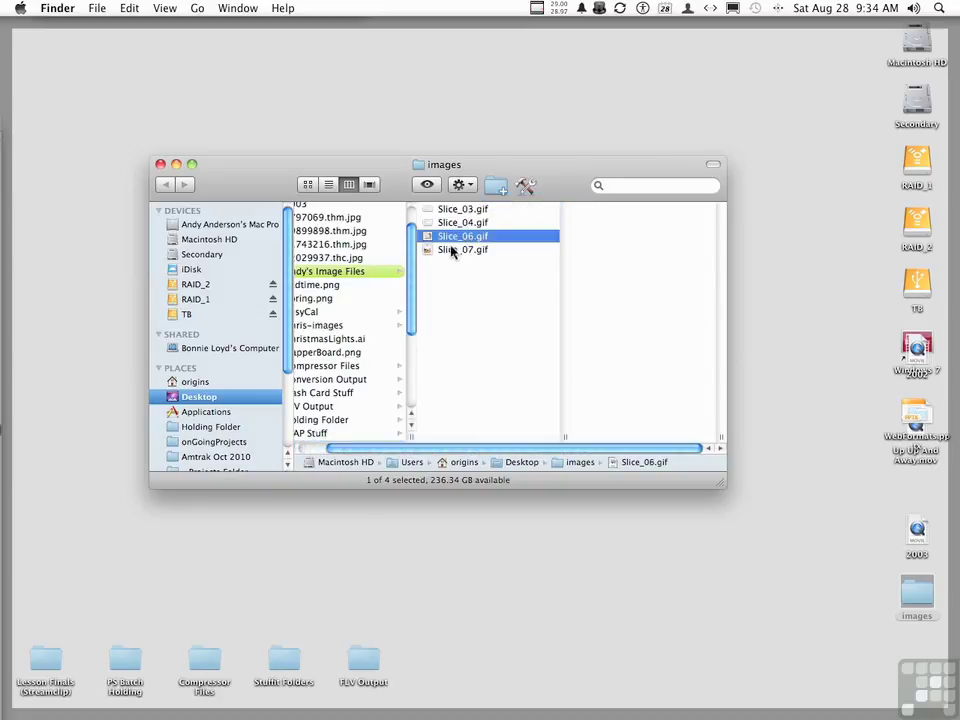
pyautogui.click(450, 222)
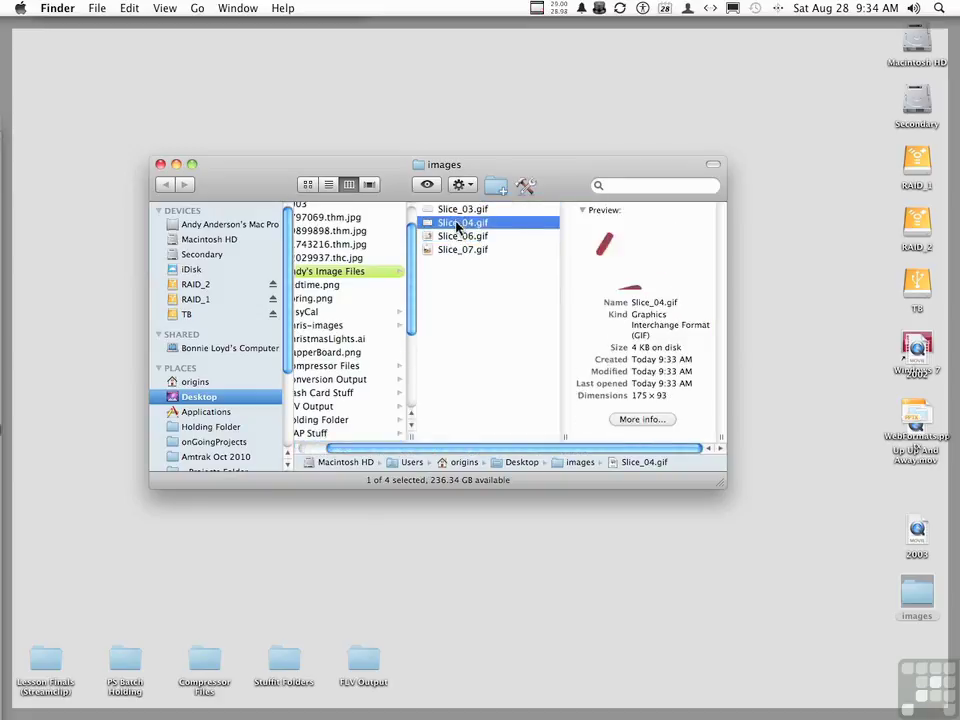
pyautogui.click(458, 250)
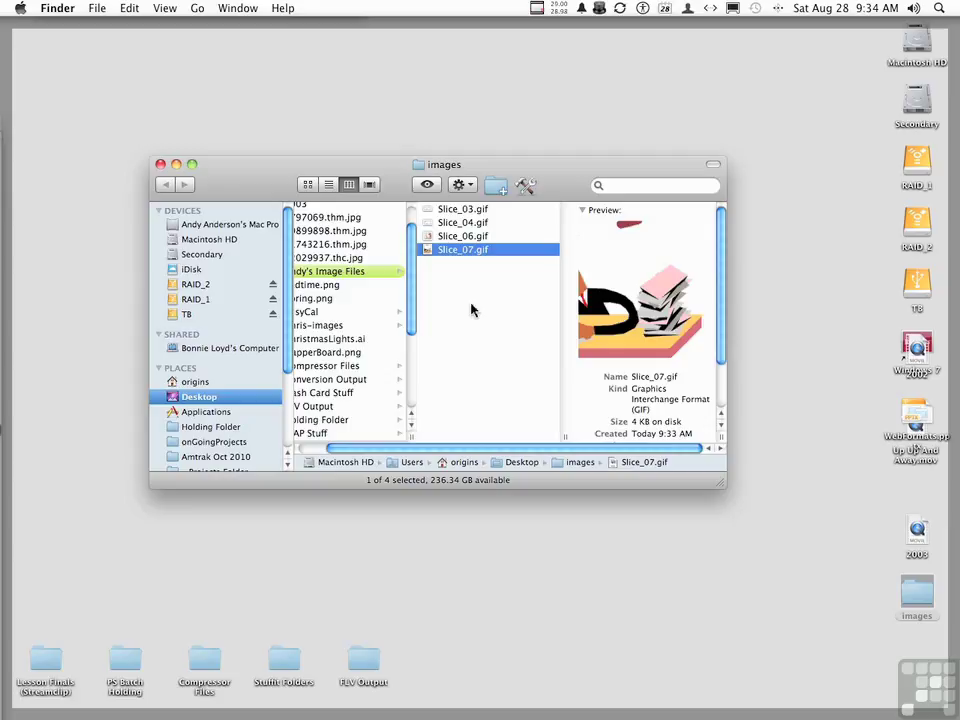